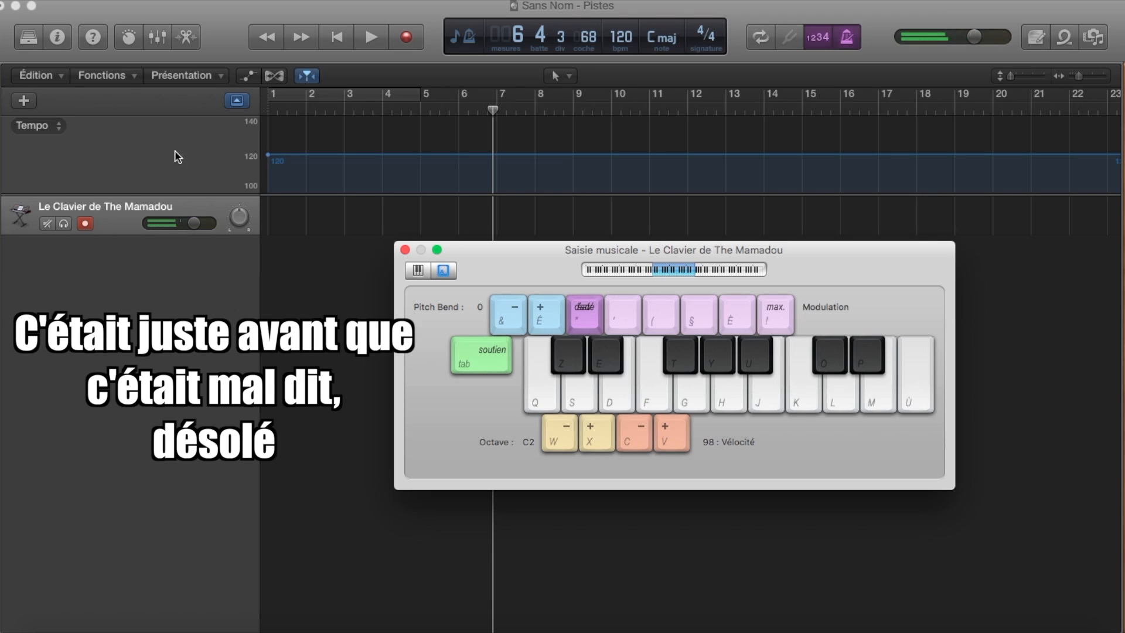
# - Switch the keyboard track to a piano sound and play trial notes in octave C2
pyautogui.click(32, 44)
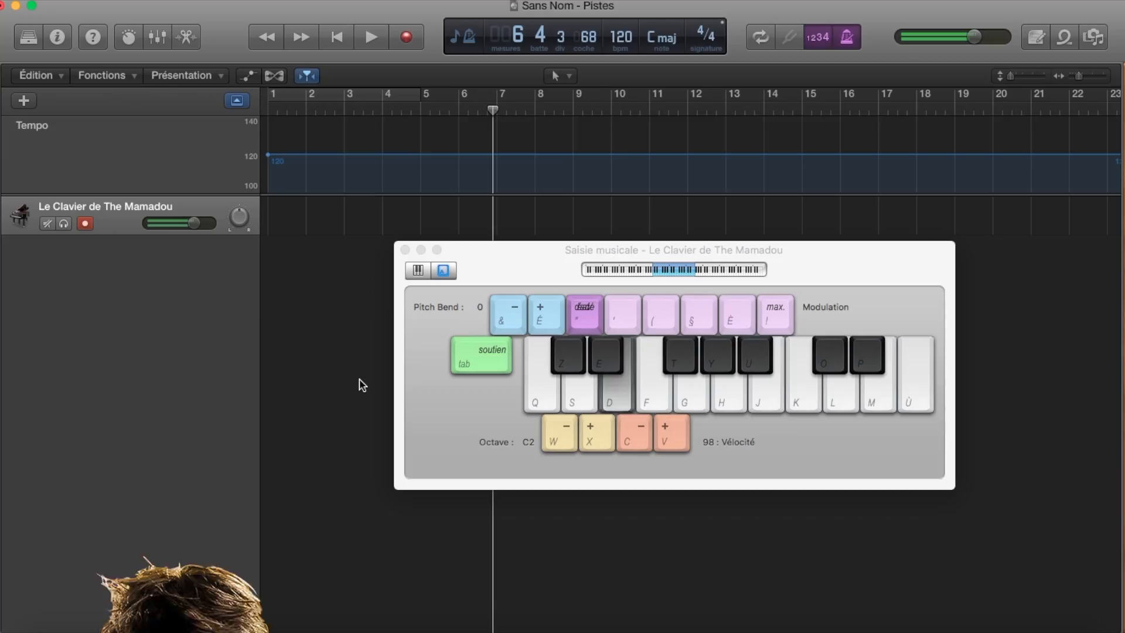
pyautogui.press('j')
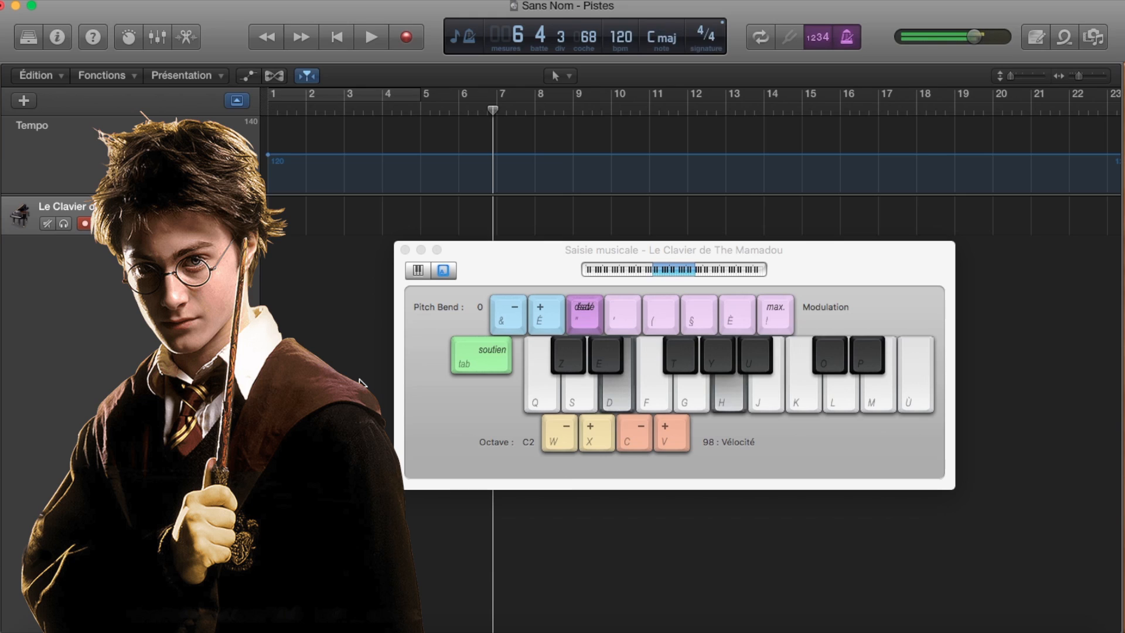
pyautogui.press('g')
pyautogui.press('q')
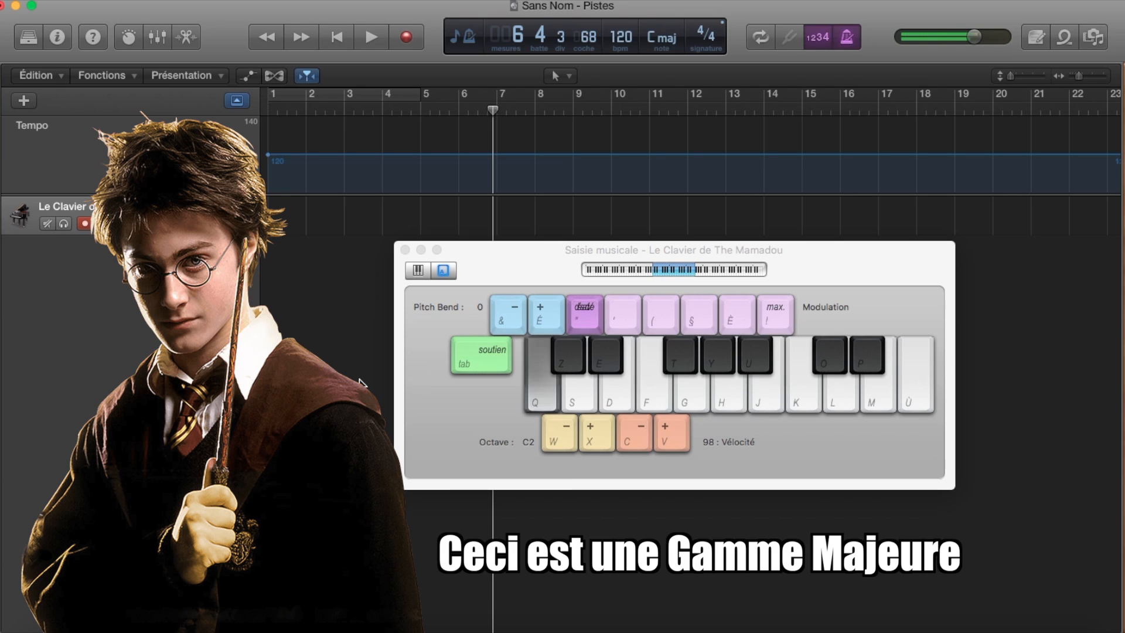
pyautogui.press('d')
pyautogui.press('g')
pyautogui.press('d')
pyautogui.press('j')
pyautogui.press('f')
pyautogui.press('d')
pyautogui.press('l')
pyautogui.press('o')
pyautogui.press('f')
pyautogui.press('s')
pyautogui.press('k')
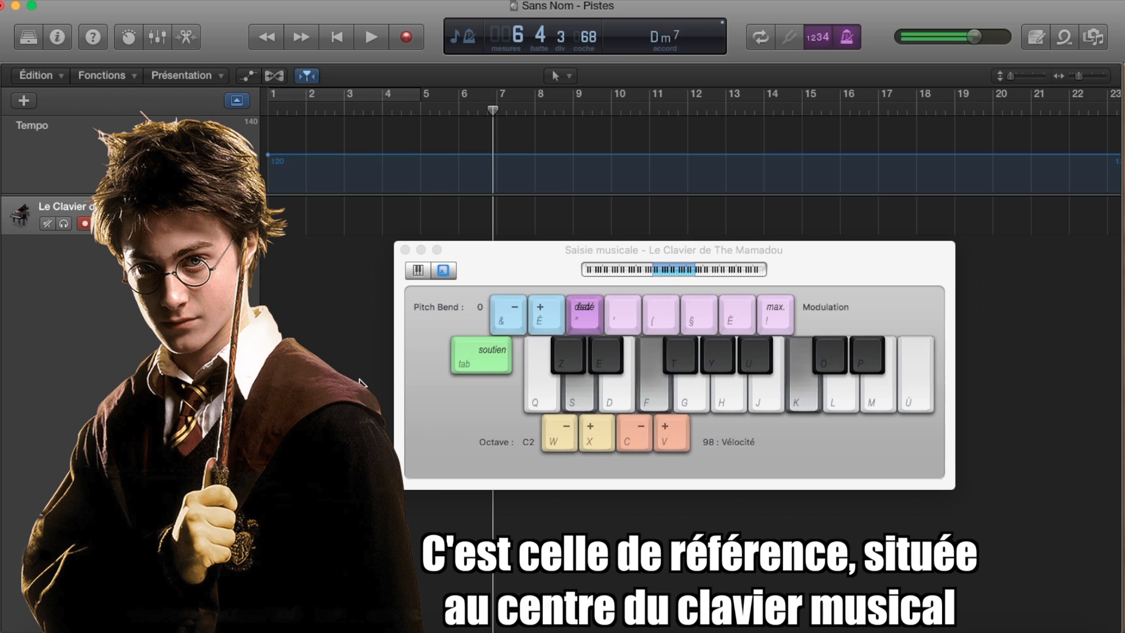
pyautogui.press('q')
pyautogui.press('k')
pyautogui.press('j')
pyautogui.press('q')
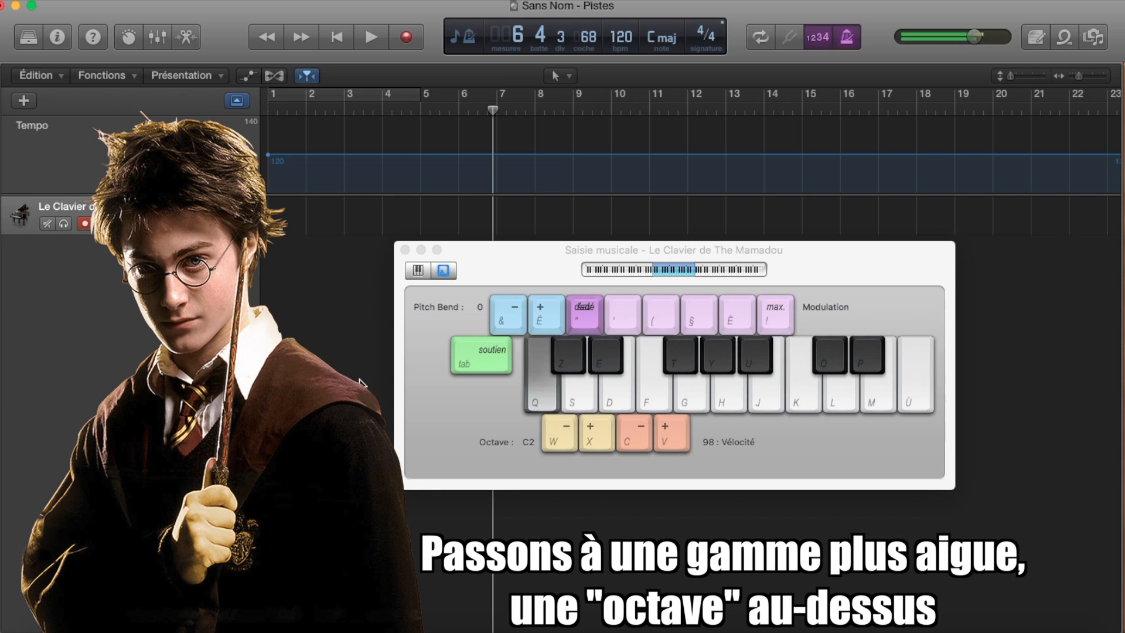
pyautogui.press('d')
# - Shift the musical typing keyboard to octave C4, play a note, and play a few more in octave C0
pyautogui.click(703, 270)
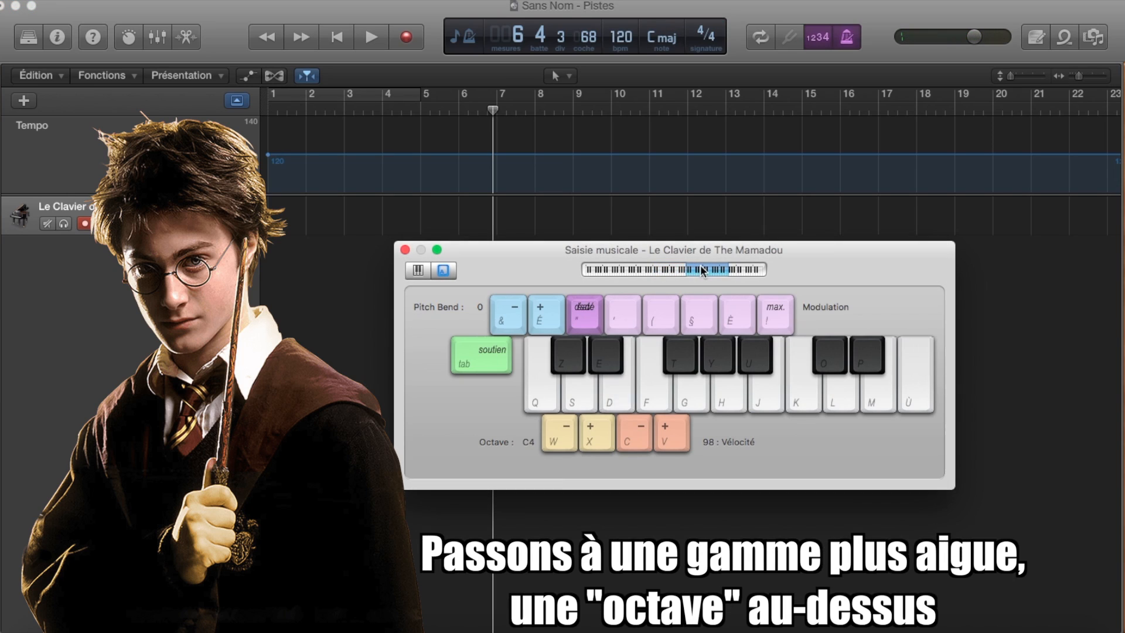
pyautogui.press('d')
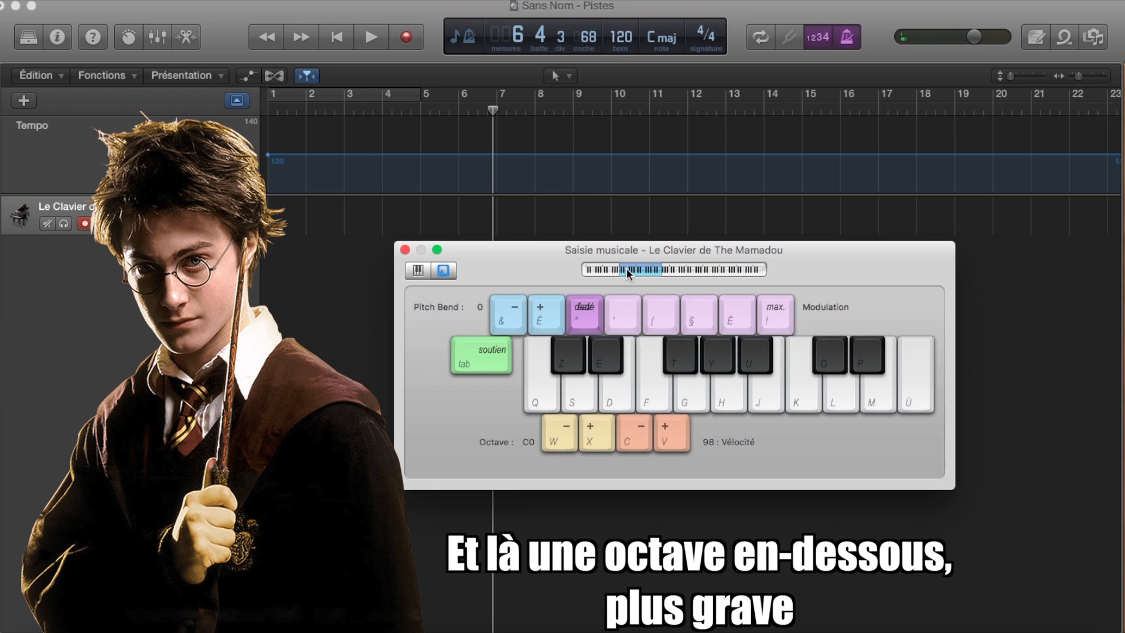
pyautogui.press('e')
pyautogui.press('t')
pyautogui.press('d')
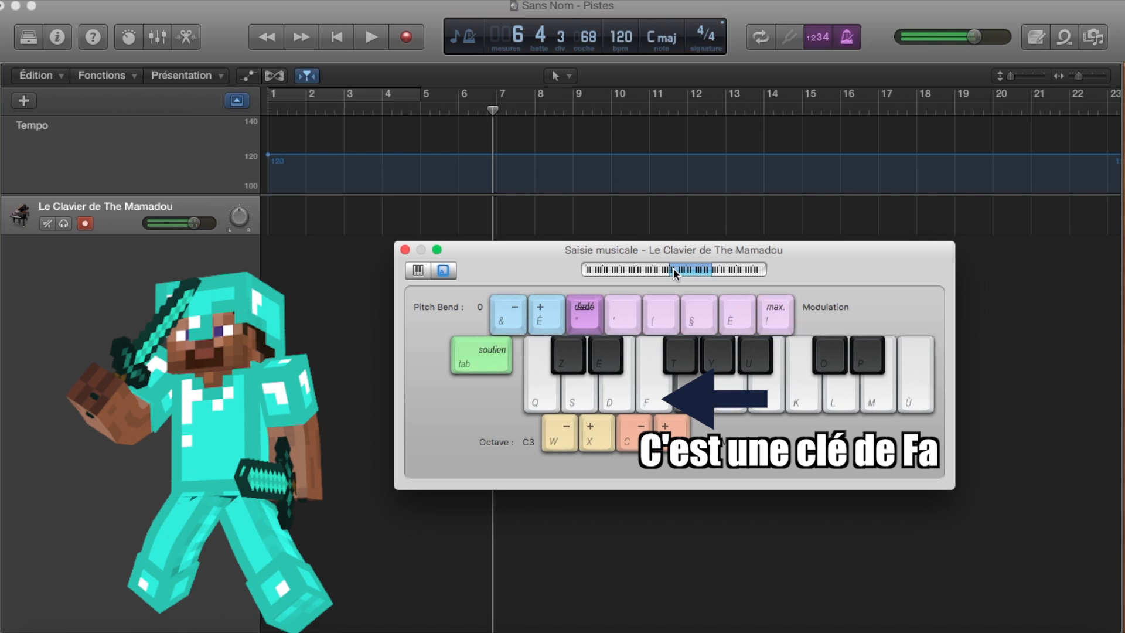
# - Play the notes D and F in octave C3 to demonstrate the key
pyautogui.press('s')
pyautogui.press('f')
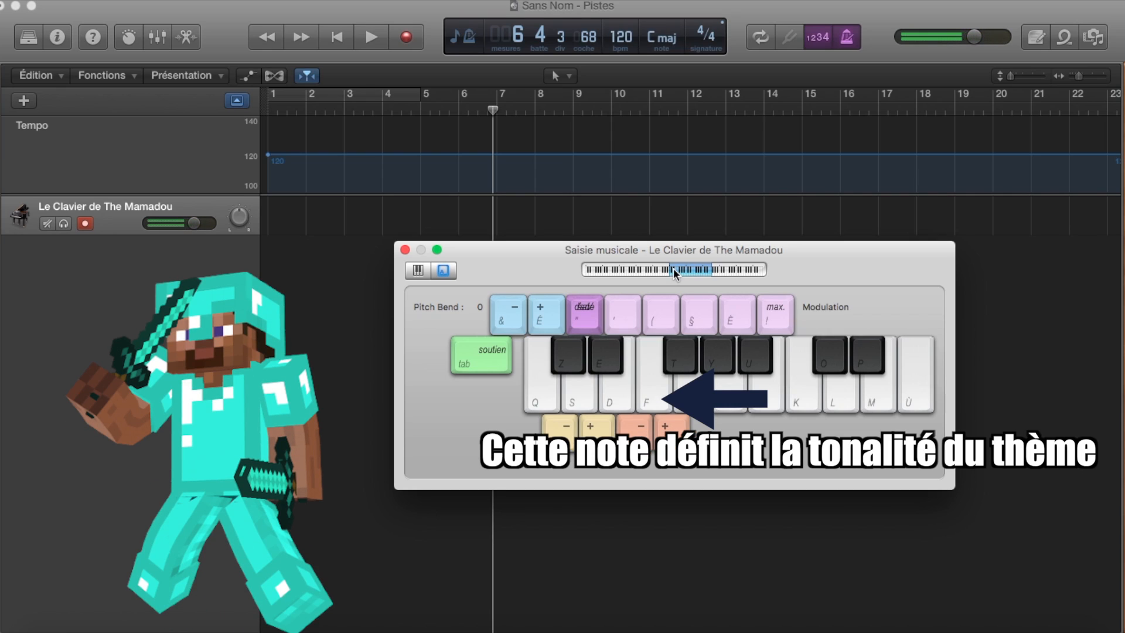
pyautogui.press('f')
pyautogui.press('s')
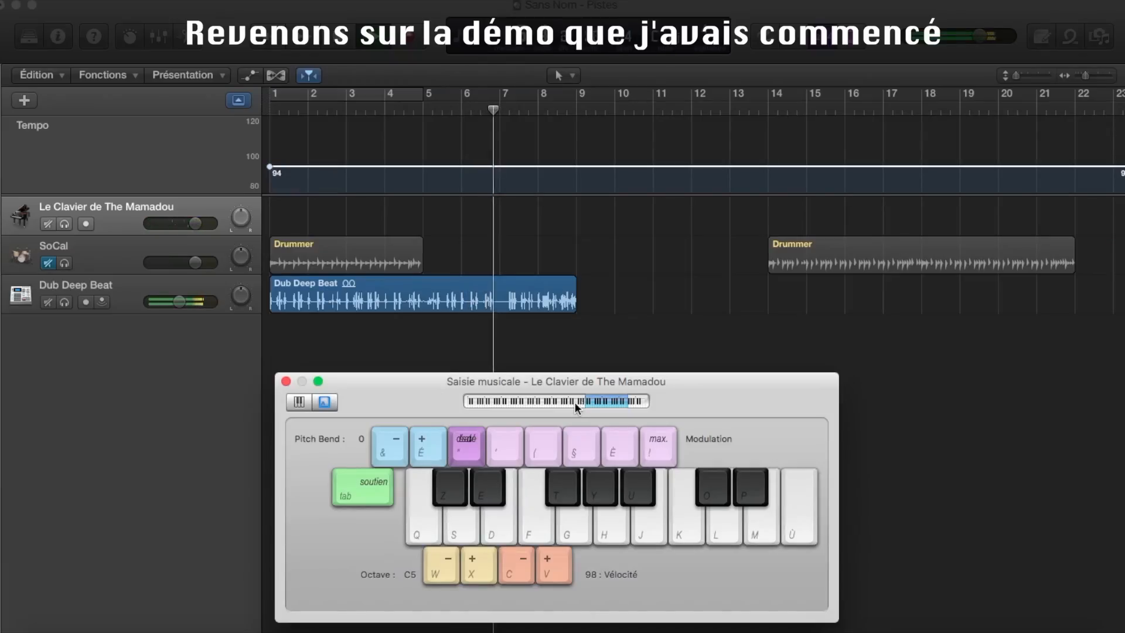
# - Set the musical typing octave to C3 and try alternating C and E notes over the Dub Deep Beat loop
pyautogui.click(575, 402)
pyautogui.press('d')
pyautogui.press('q')
pyautogui.press('d')
pyautogui.press('q')
pyautogui.press('d')
pyautogui.press('d')
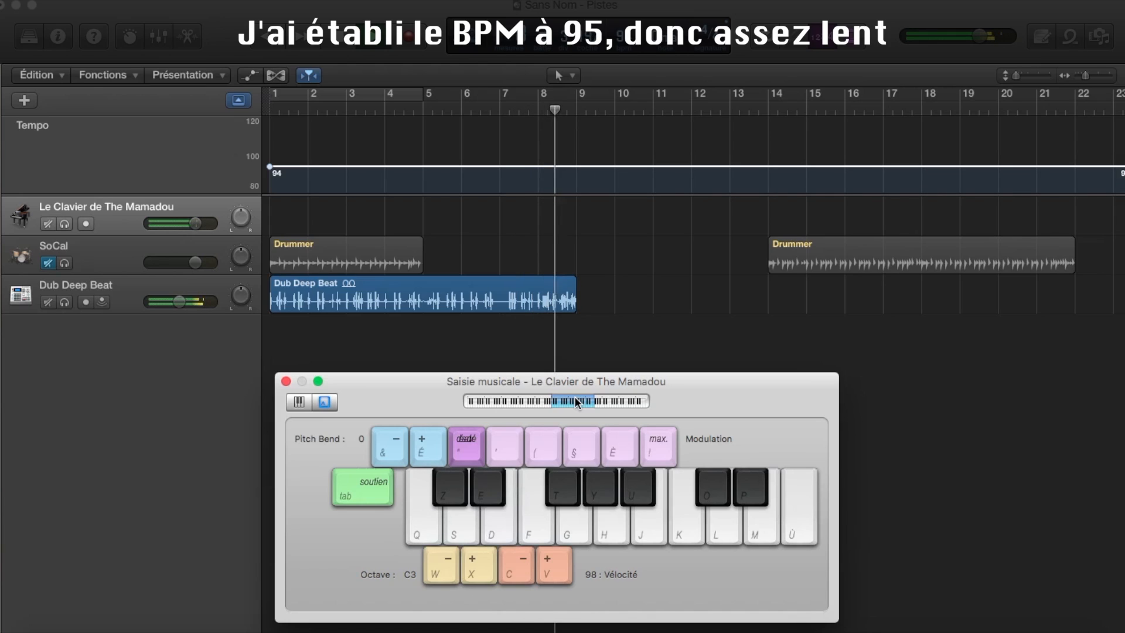
# - Raise the musical typing octave to C4 and rehearse an accompaniment with C and E
pyautogui.click(602, 403)
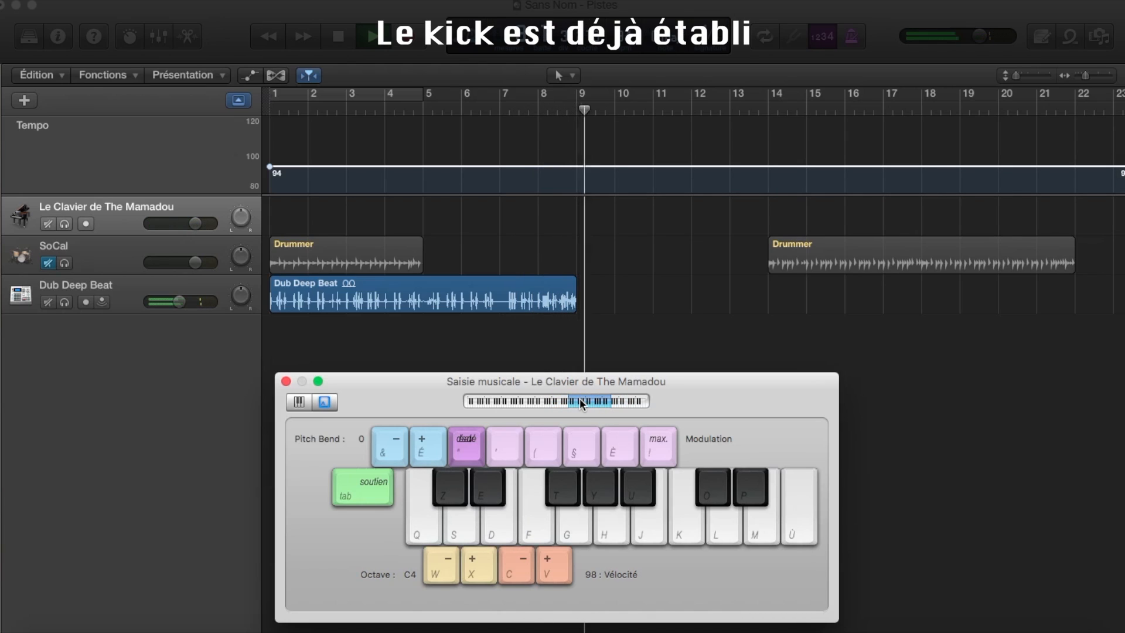
pyautogui.press('d')
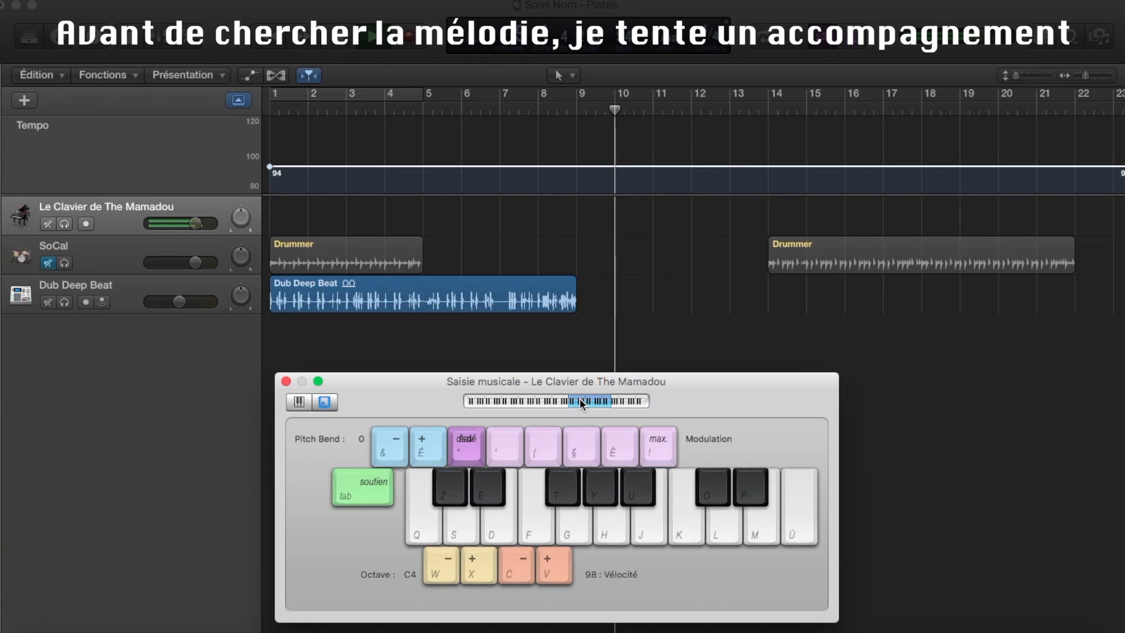
pyautogui.press('q')
pyautogui.press('d')
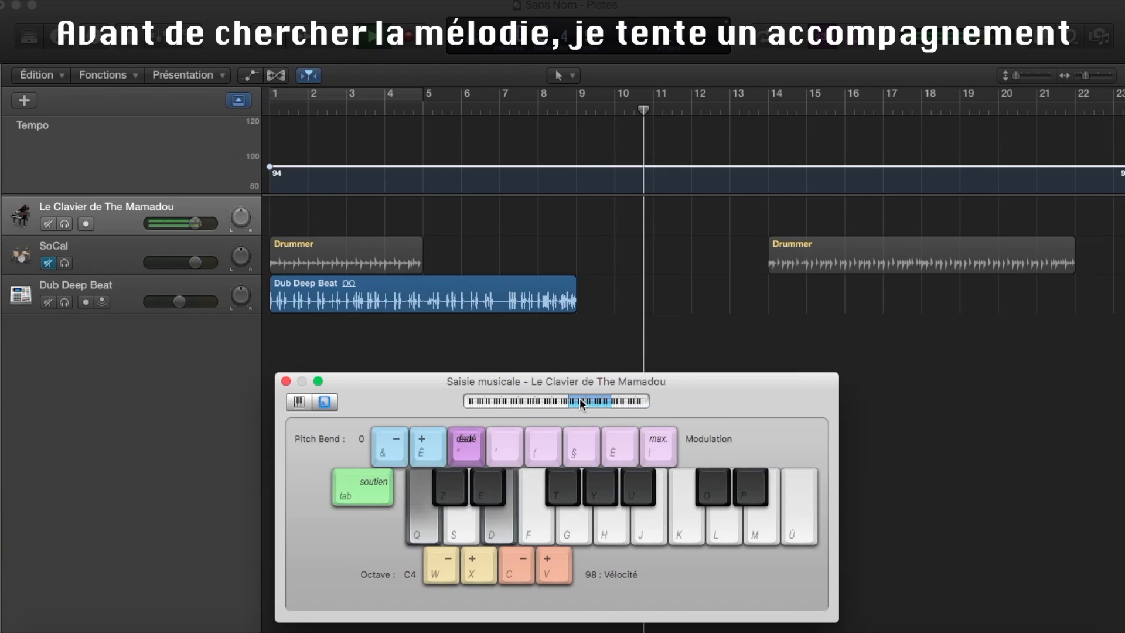
pyautogui.press('d')
pyautogui.press('q')
pyautogui.press('d')
pyautogui.press('q')
pyautogui.press('d')
# - Record the C and E accompaniment onto the keyboard track from bar 1
pyautogui.click(271, 106)
pyautogui.click(413, 39)
pyautogui.press('q')
pyautogui.press('d')
pyautogui.press('d')
pyautogui.press('q')
pyautogui.press('q')
pyautogui.press('d')
pyautogui.press('d')
pyautogui.press('q')
pyautogui.press('d')
pyautogui.press('d')
pyautogui.press('d')
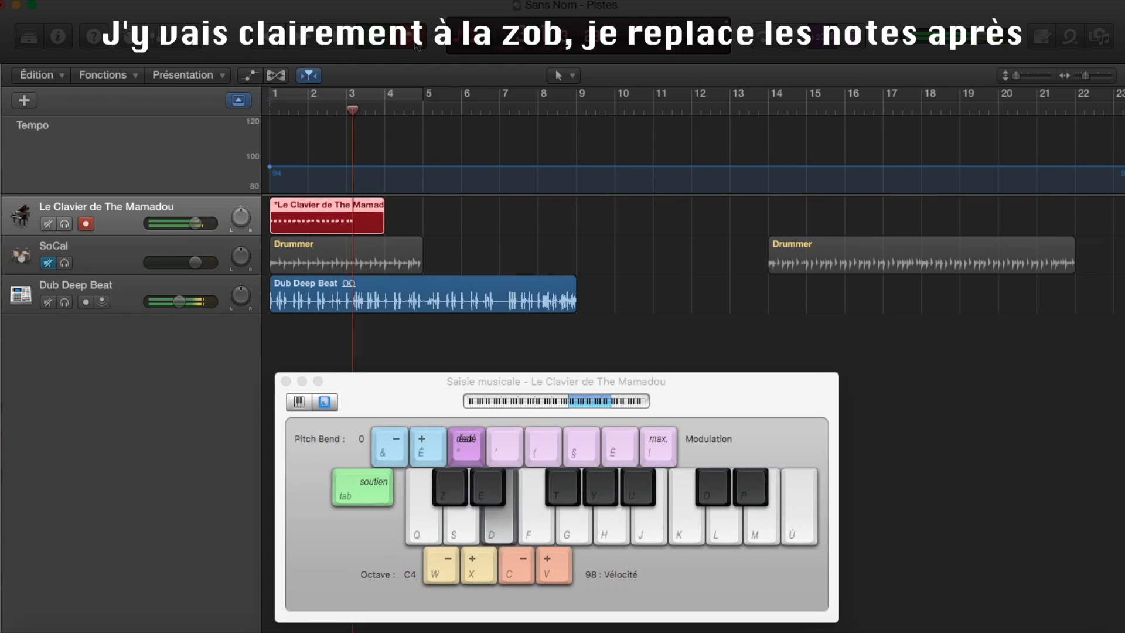
pyautogui.press('d')
pyautogui.press('d')
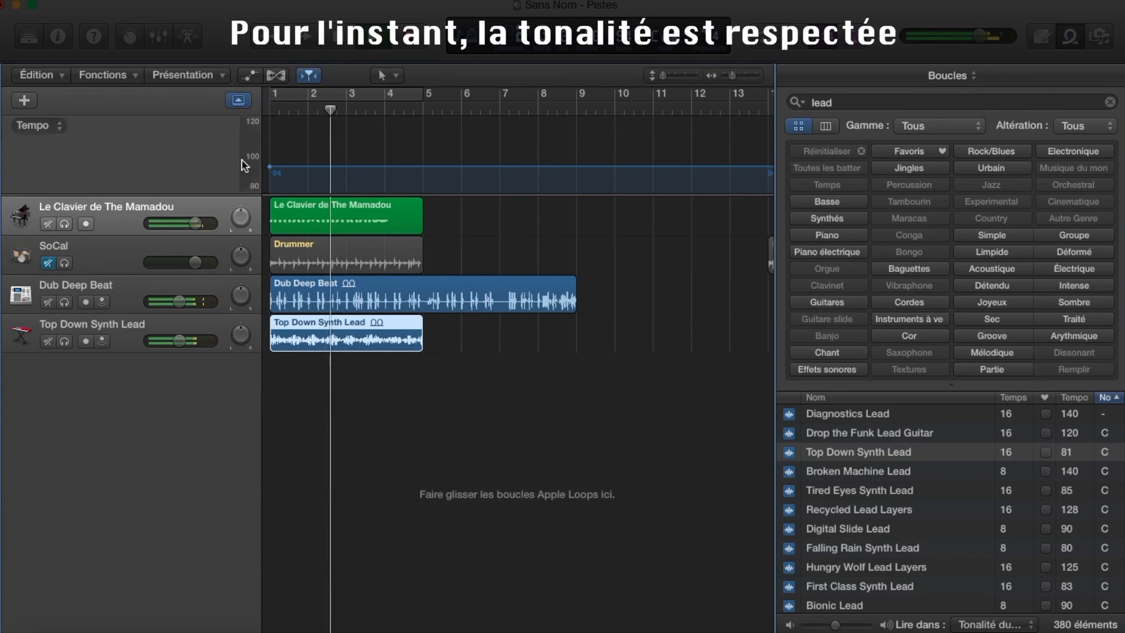
# - Lower the keyboard track's volume and align the recorded region's first notes with the beat grid
pyautogui.moveTo(196, 223); pyautogui.dragTo(163, 226)
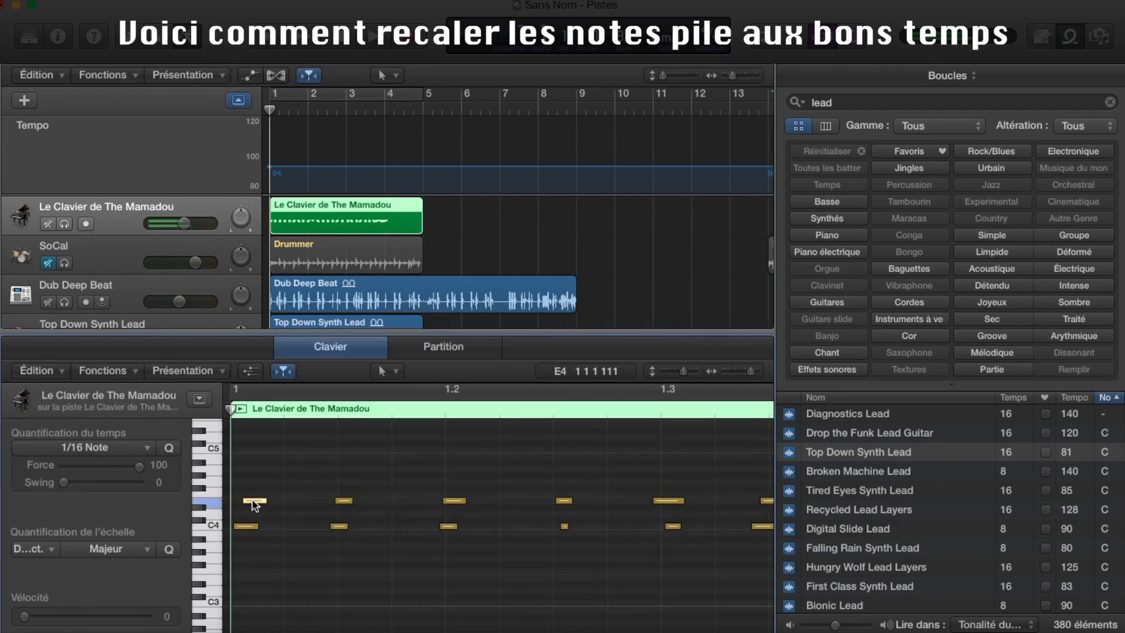
pyautogui.moveTo(254, 505); pyautogui.dragTo(244, 526)
pyautogui.moveTo(344, 501); pyautogui.dragTo(349, 505)
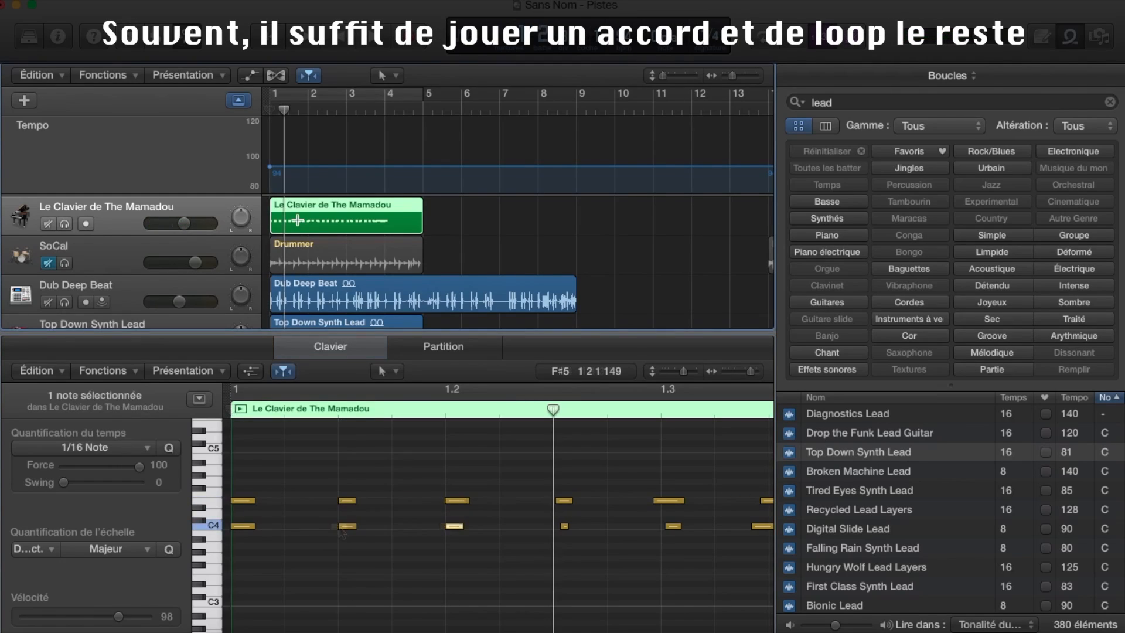
# - Split the keyboard region after its first three chords, delete the remainder, and loop the short region to about bar 5
pyautogui.press('super+t')
pyautogui.press('Delete')
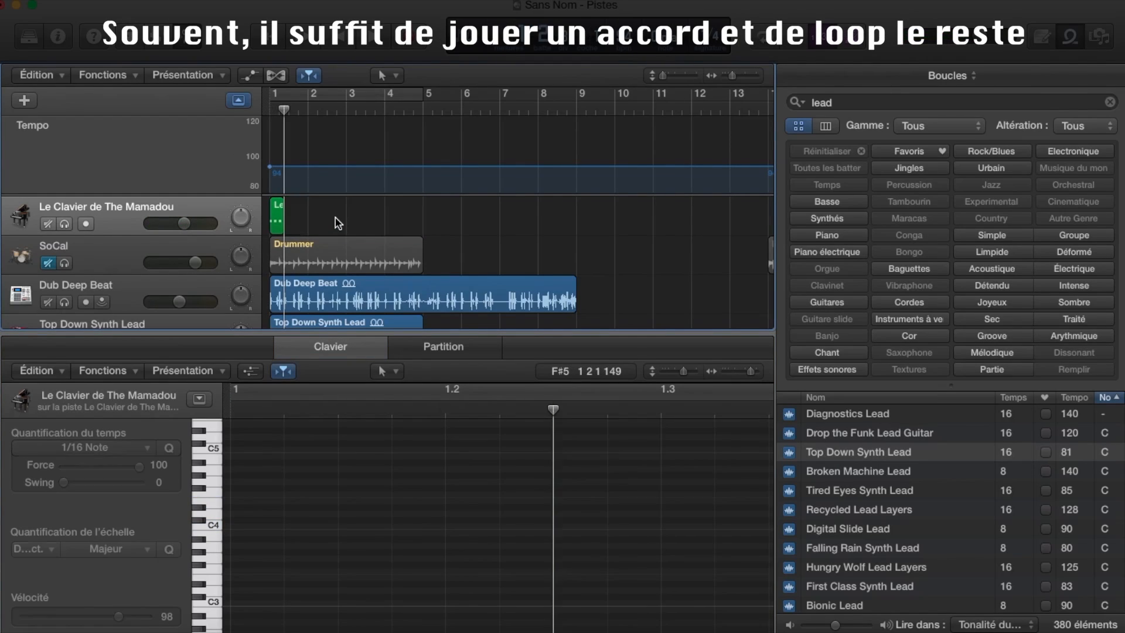
pyautogui.moveTo(287, 199); pyautogui.dragTo(427, 202)
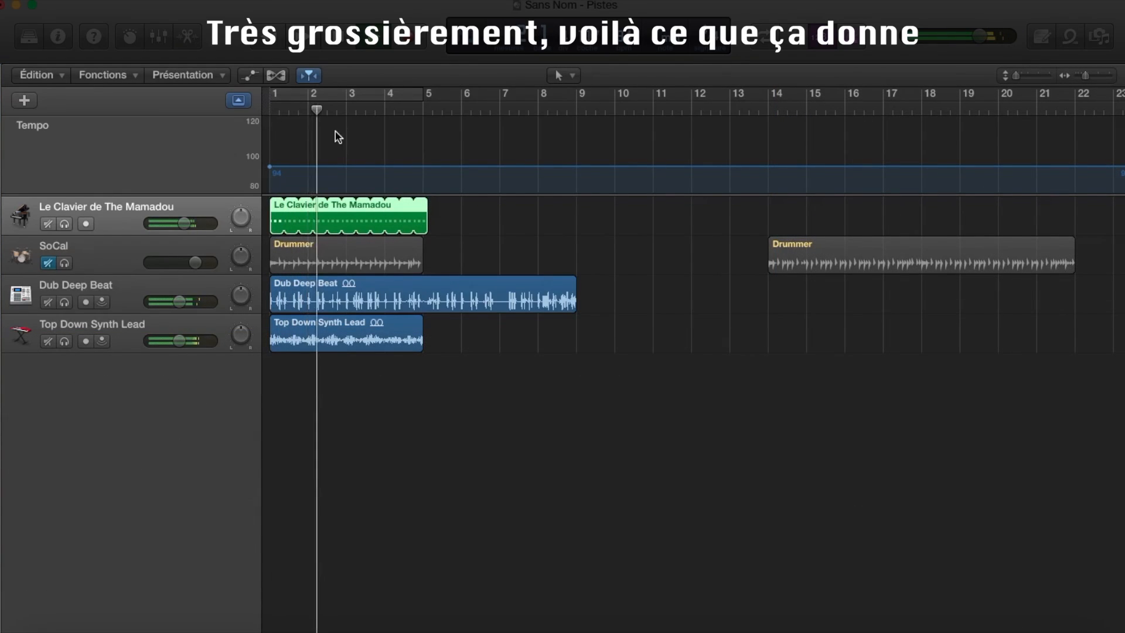
# - Hide the tempo track, then add the New Day Pluck Lead 01 loop on a new track at bar 1 and play it
pyautogui.click(239, 100)
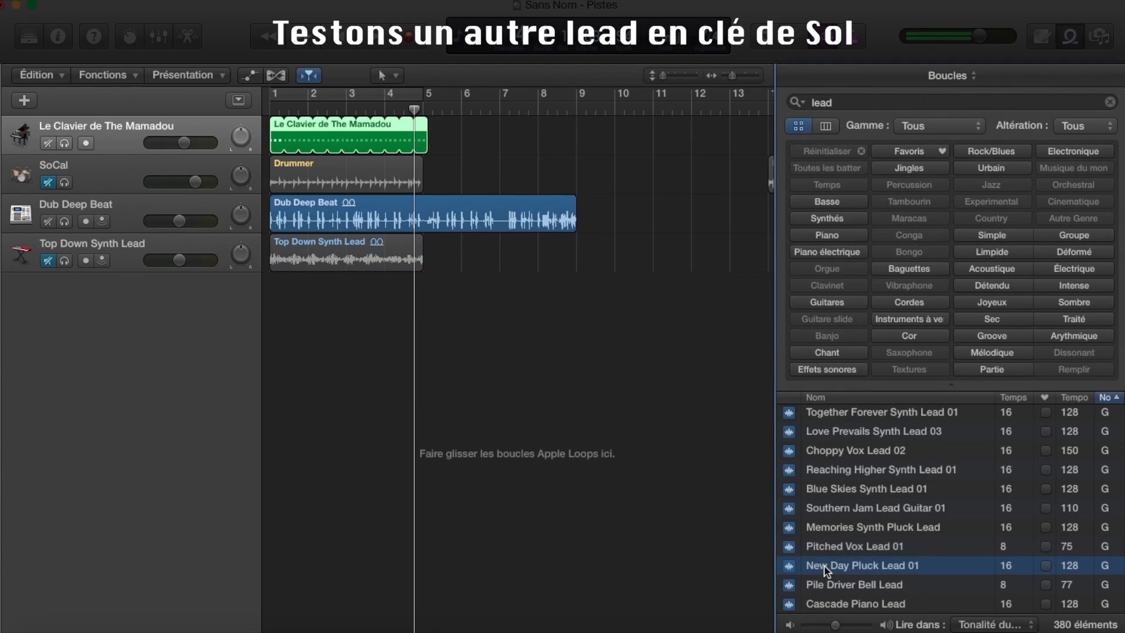
pyautogui.moveTo(861, 565); pyautogui.dragTo(281, 274)
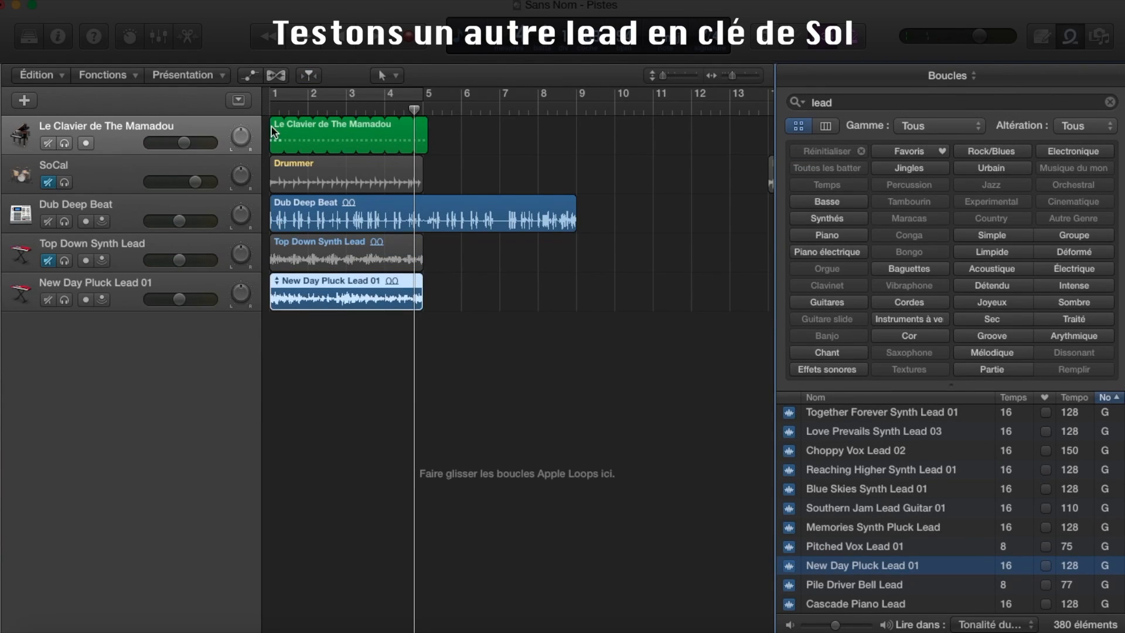
pyautogui.press('space')
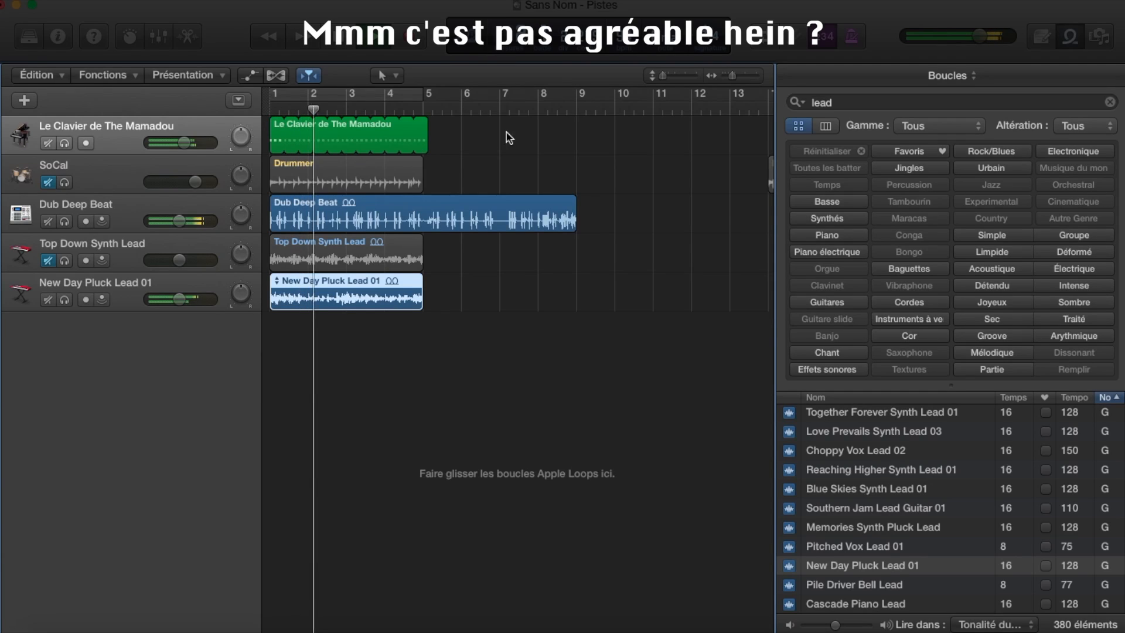
# - Transpose the keyboard region's six chord notes upward in the piano roll to suit the G-key lead
pyautogui.press('e')
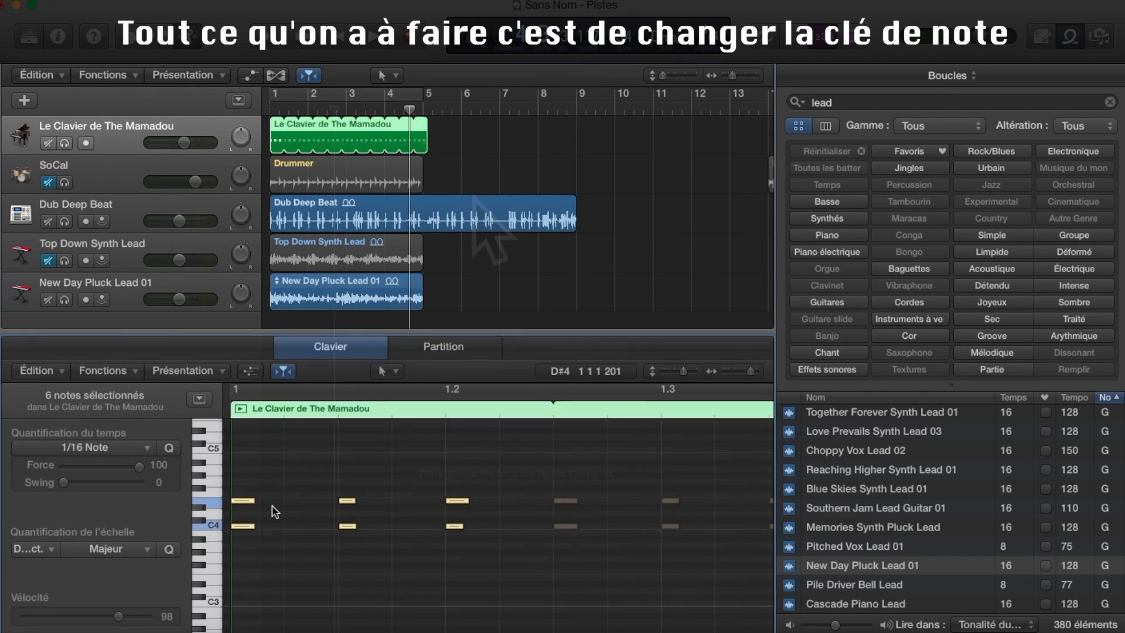
pyautogui.scroll(-2, 254, 519)
pyautogui.scroll(3, 252, 516)
pyautogui.scroll(1, 252, 517)
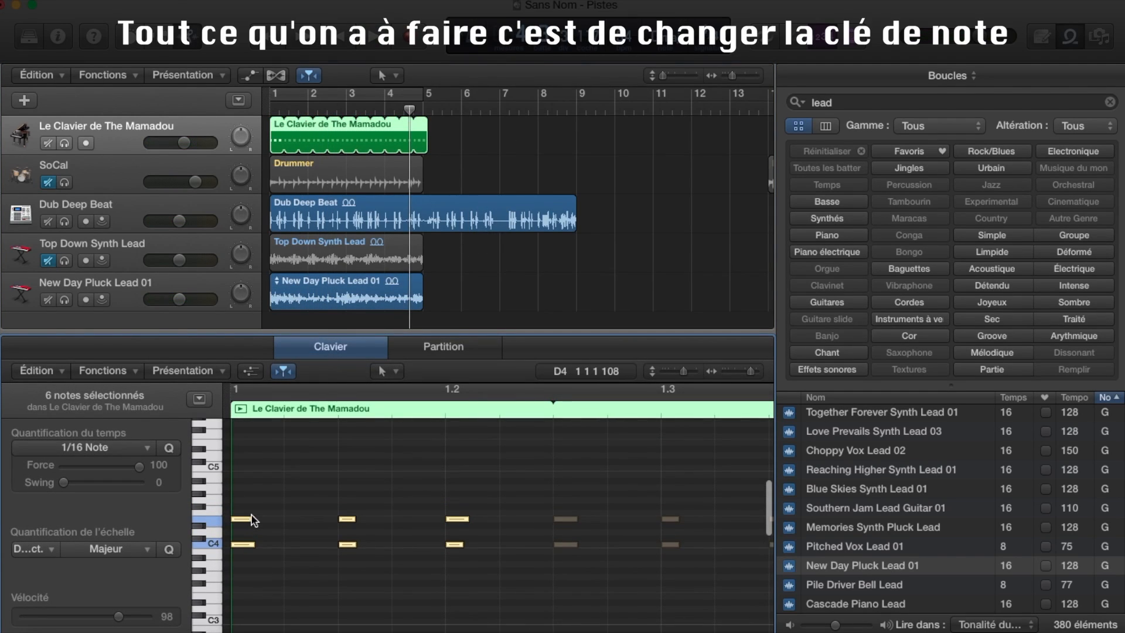
pyautogui.scroll(2, 254, 520)
pyautogui.moveTo(249, 566); pyautogui.dragTo(256, 525)
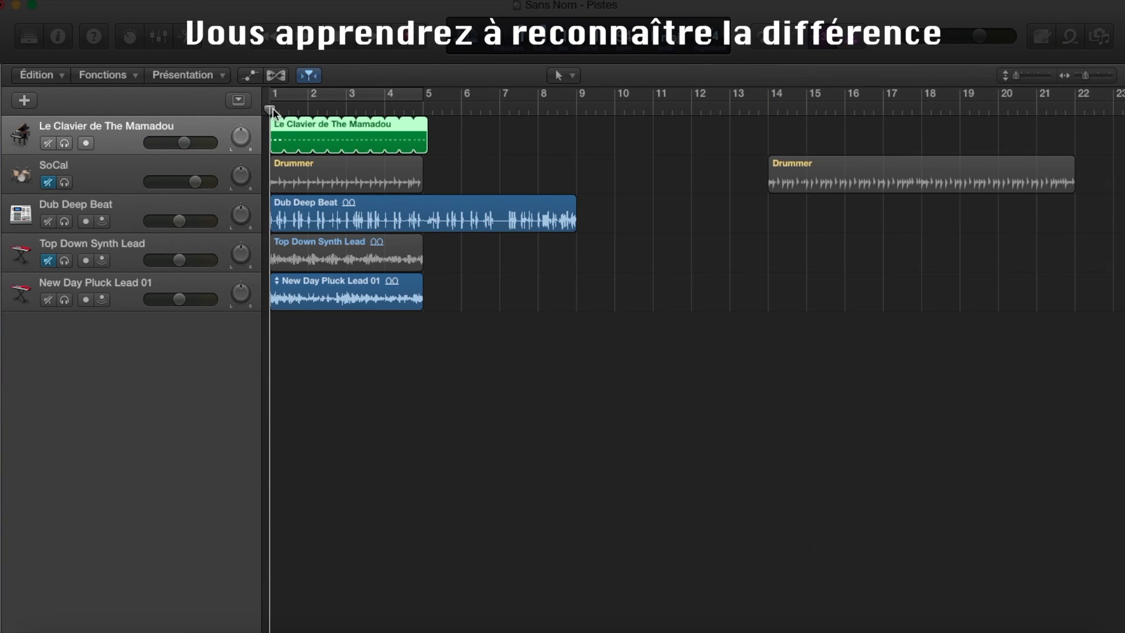
# - Play the arrangement from bar 1 and raise the keyboard track's volume
pyautogui.click(273, 109)
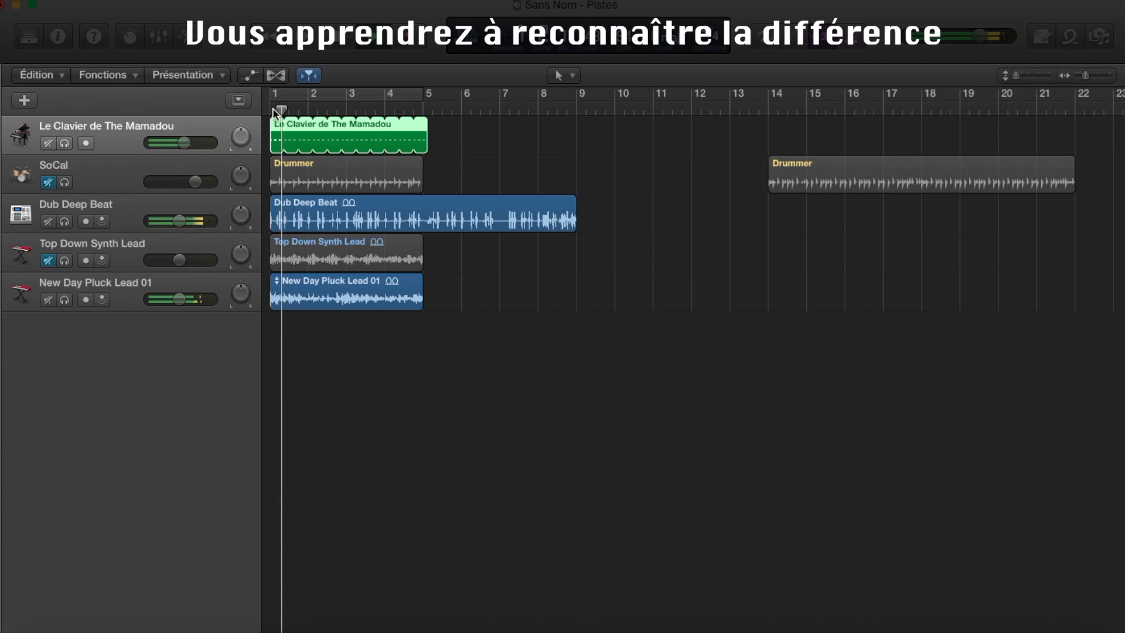
pyautogui.moveTo(175, 147); pyautogui.dragTo(214, 153)
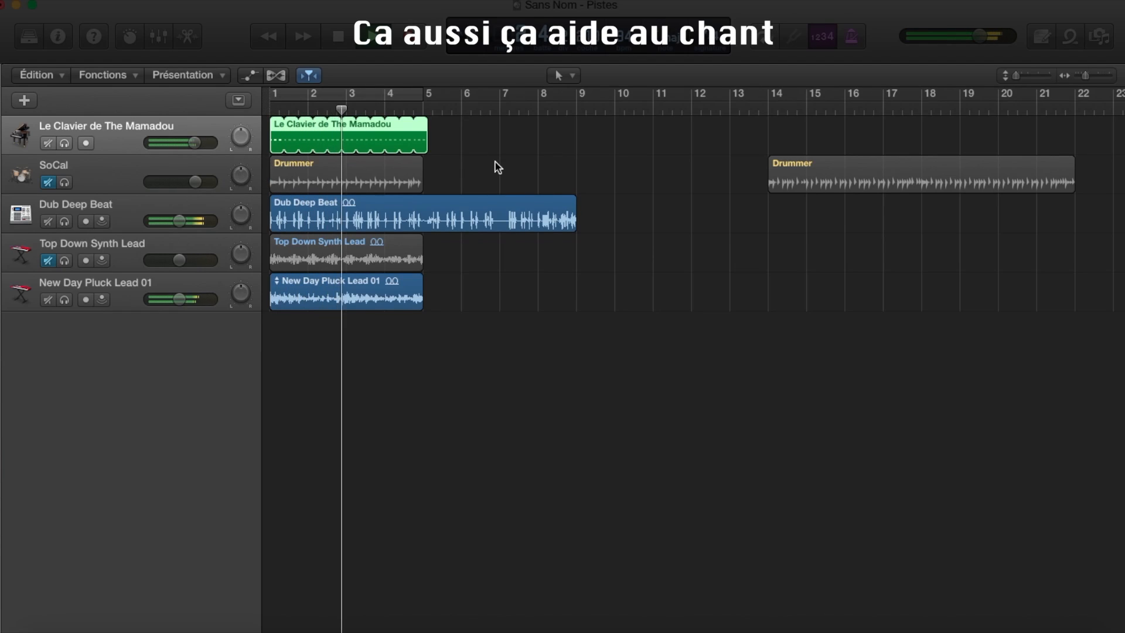